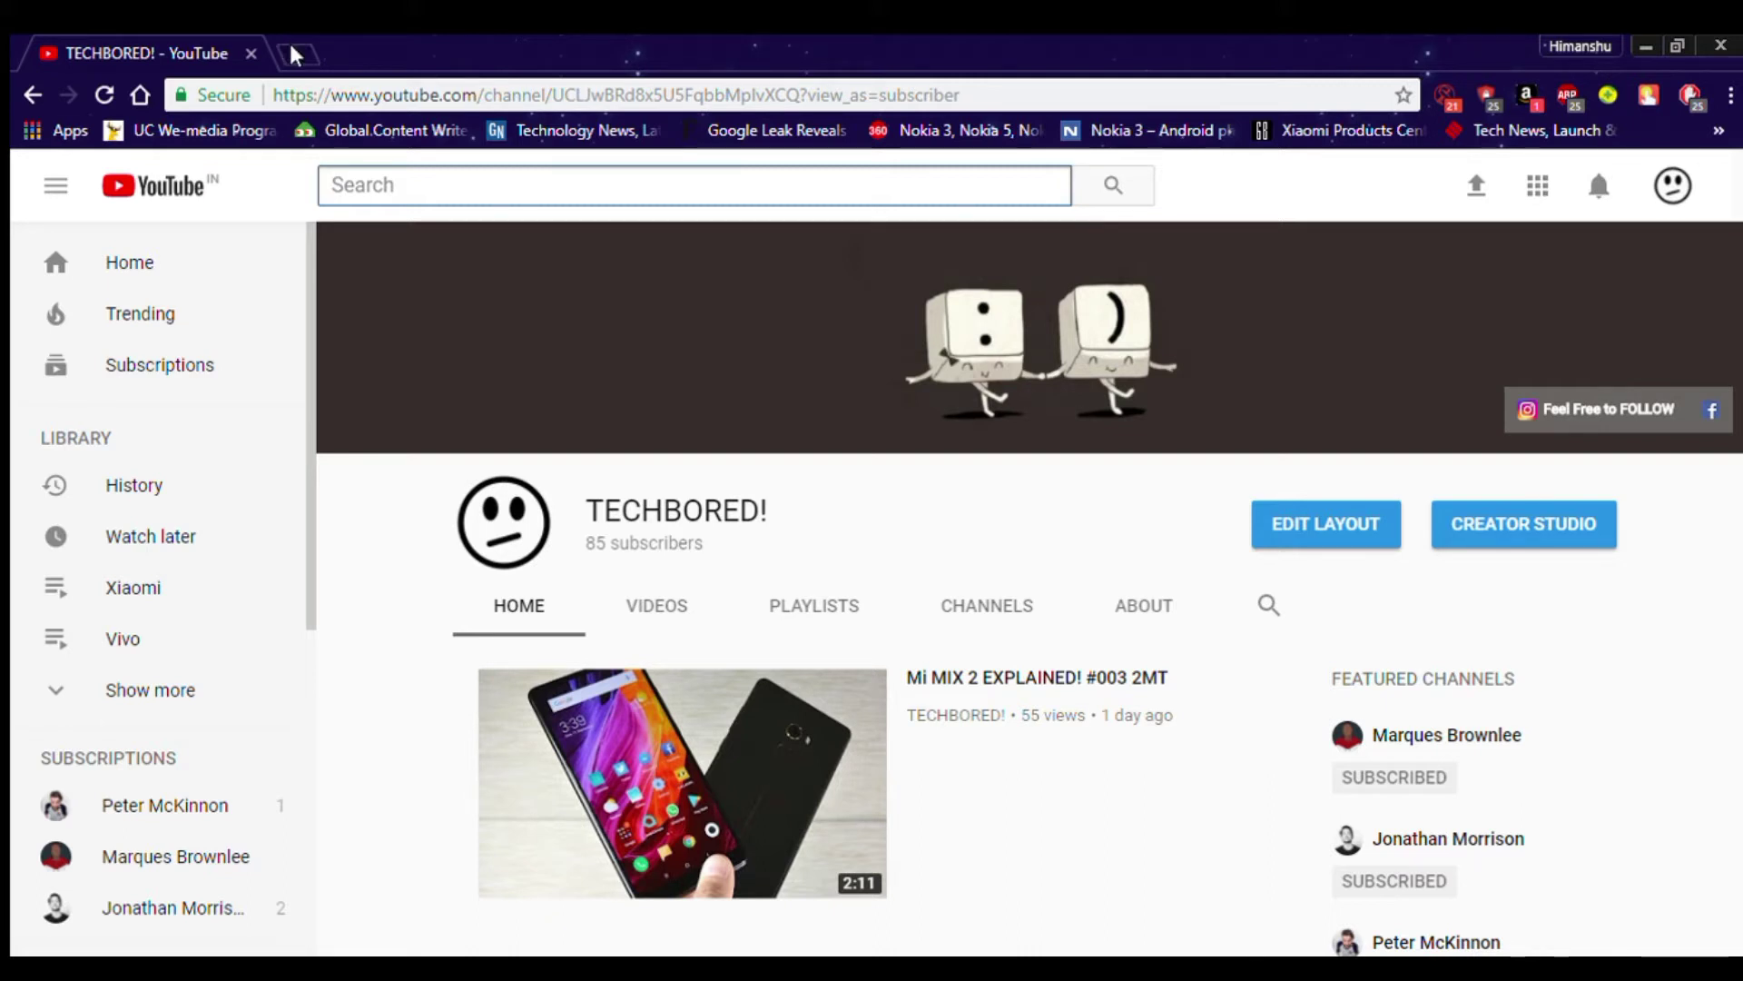
Step: Search Google for 'miui forum' from a fresh tab and head to the MIUI forum
click(295, 56)
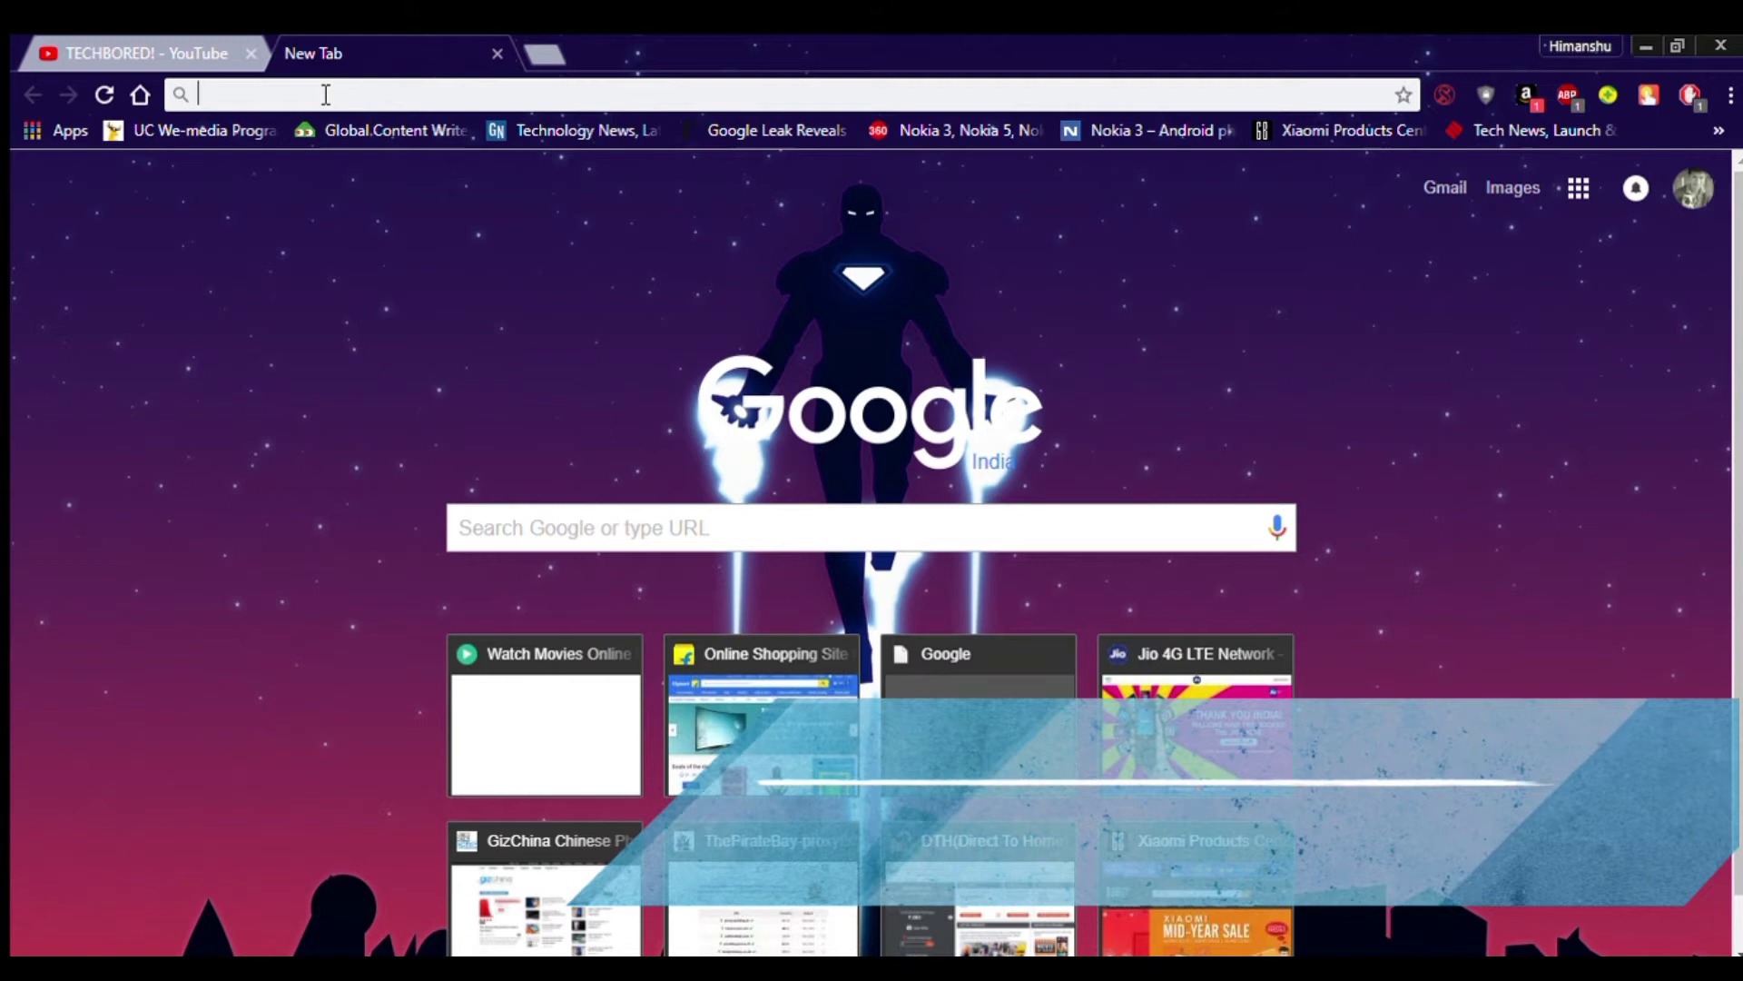
text(google.com)
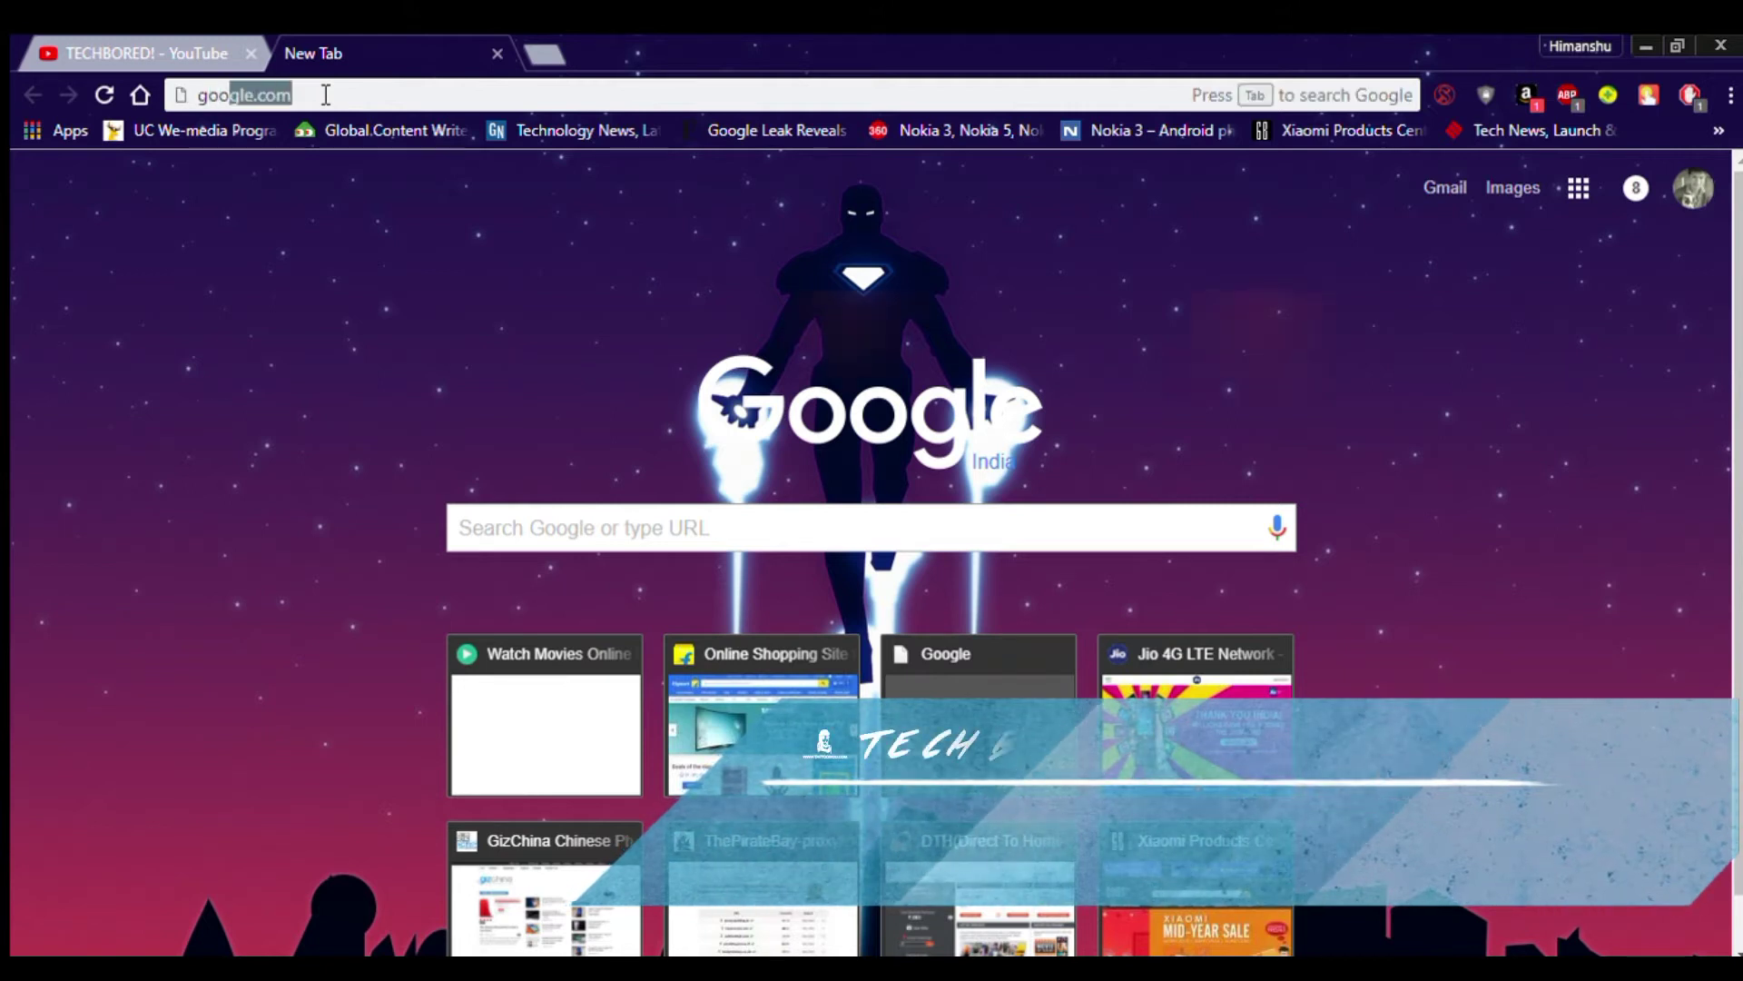
key(Return)
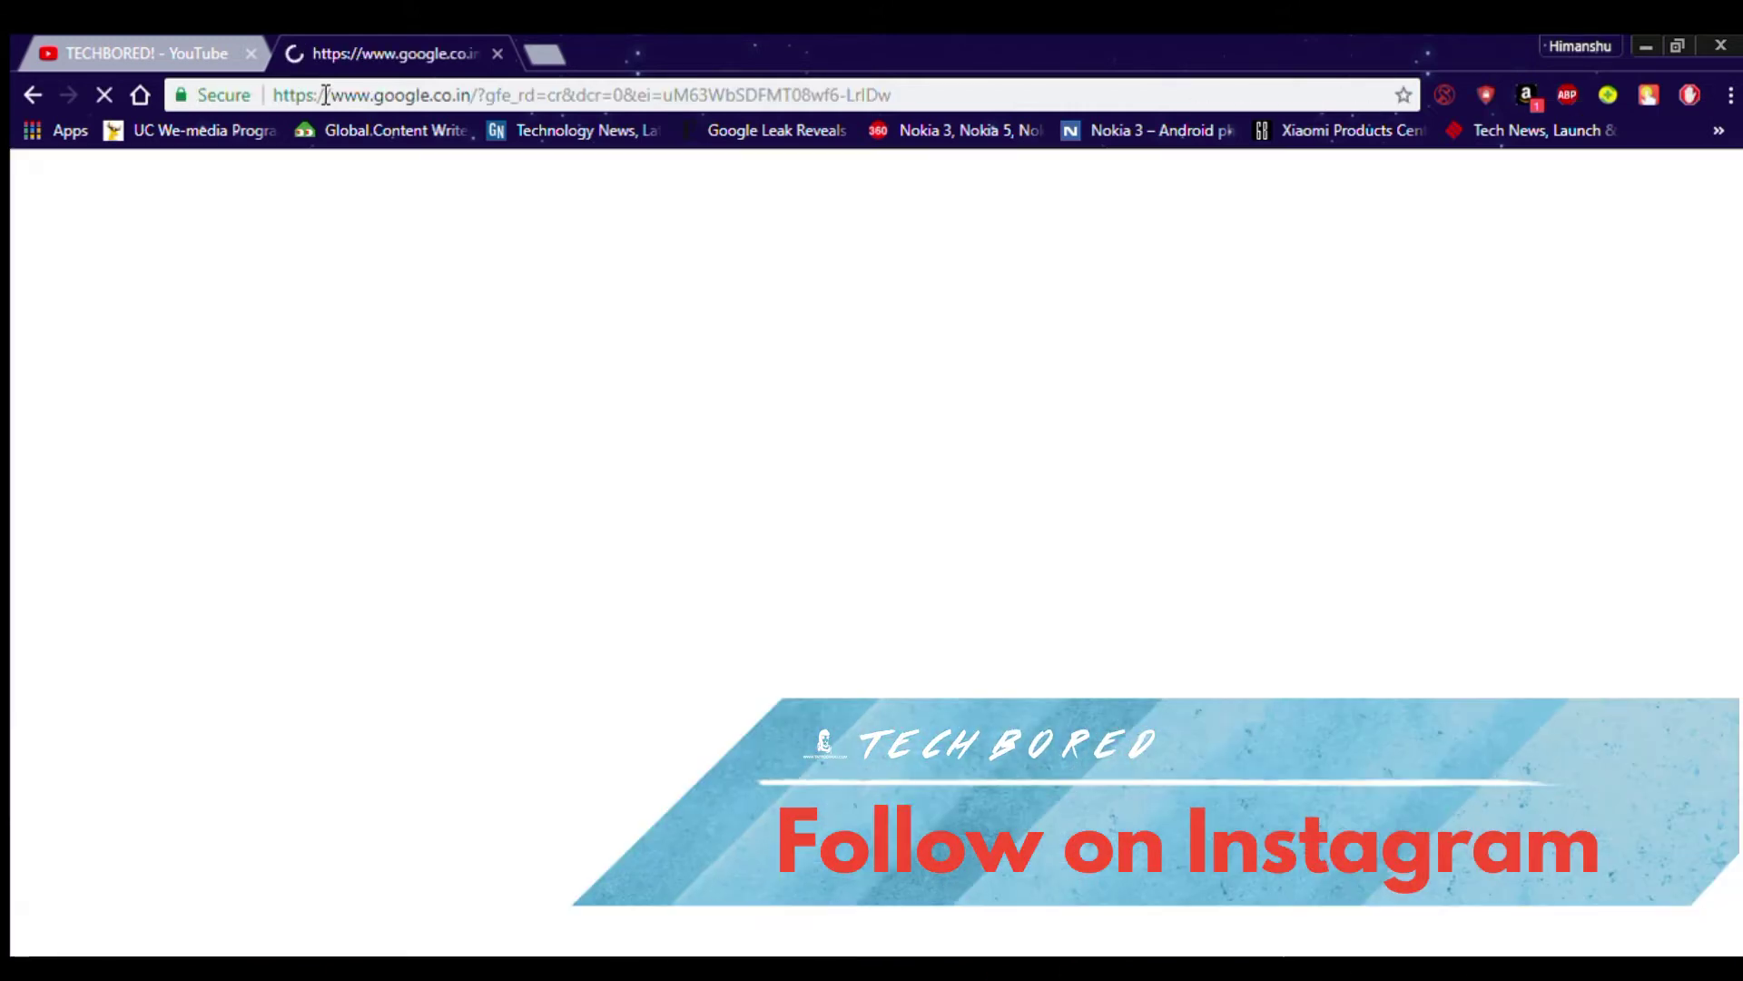
text(m)
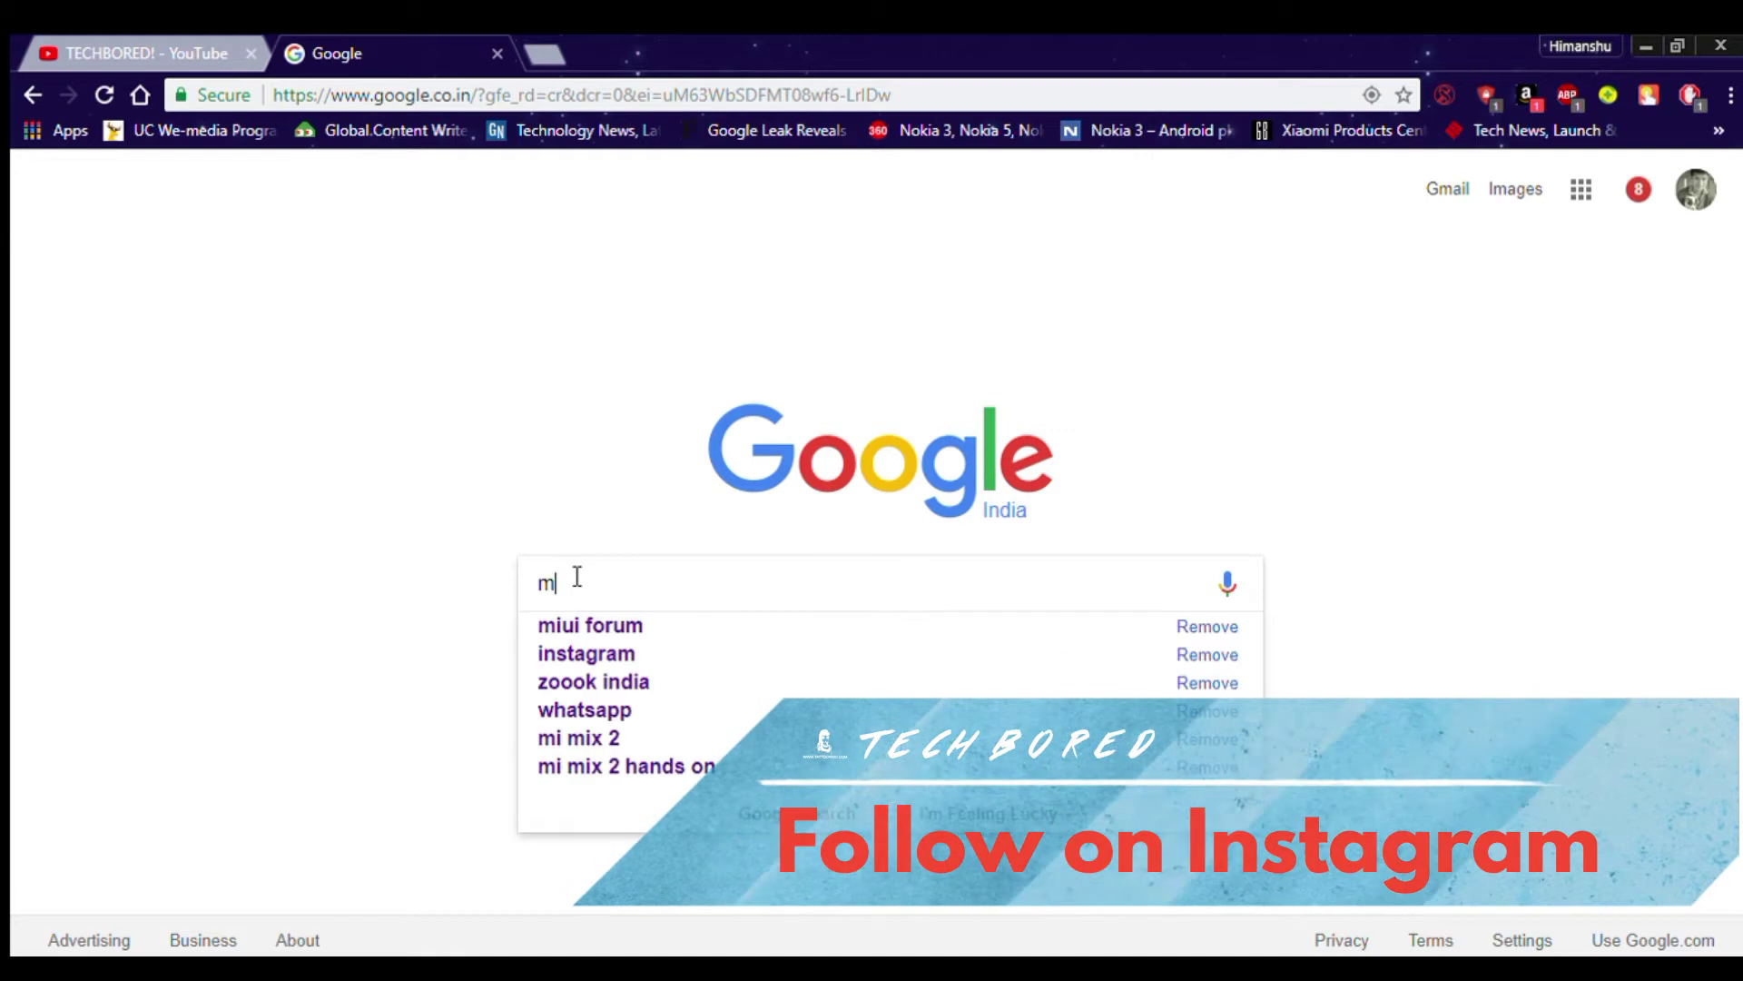
text(ui)
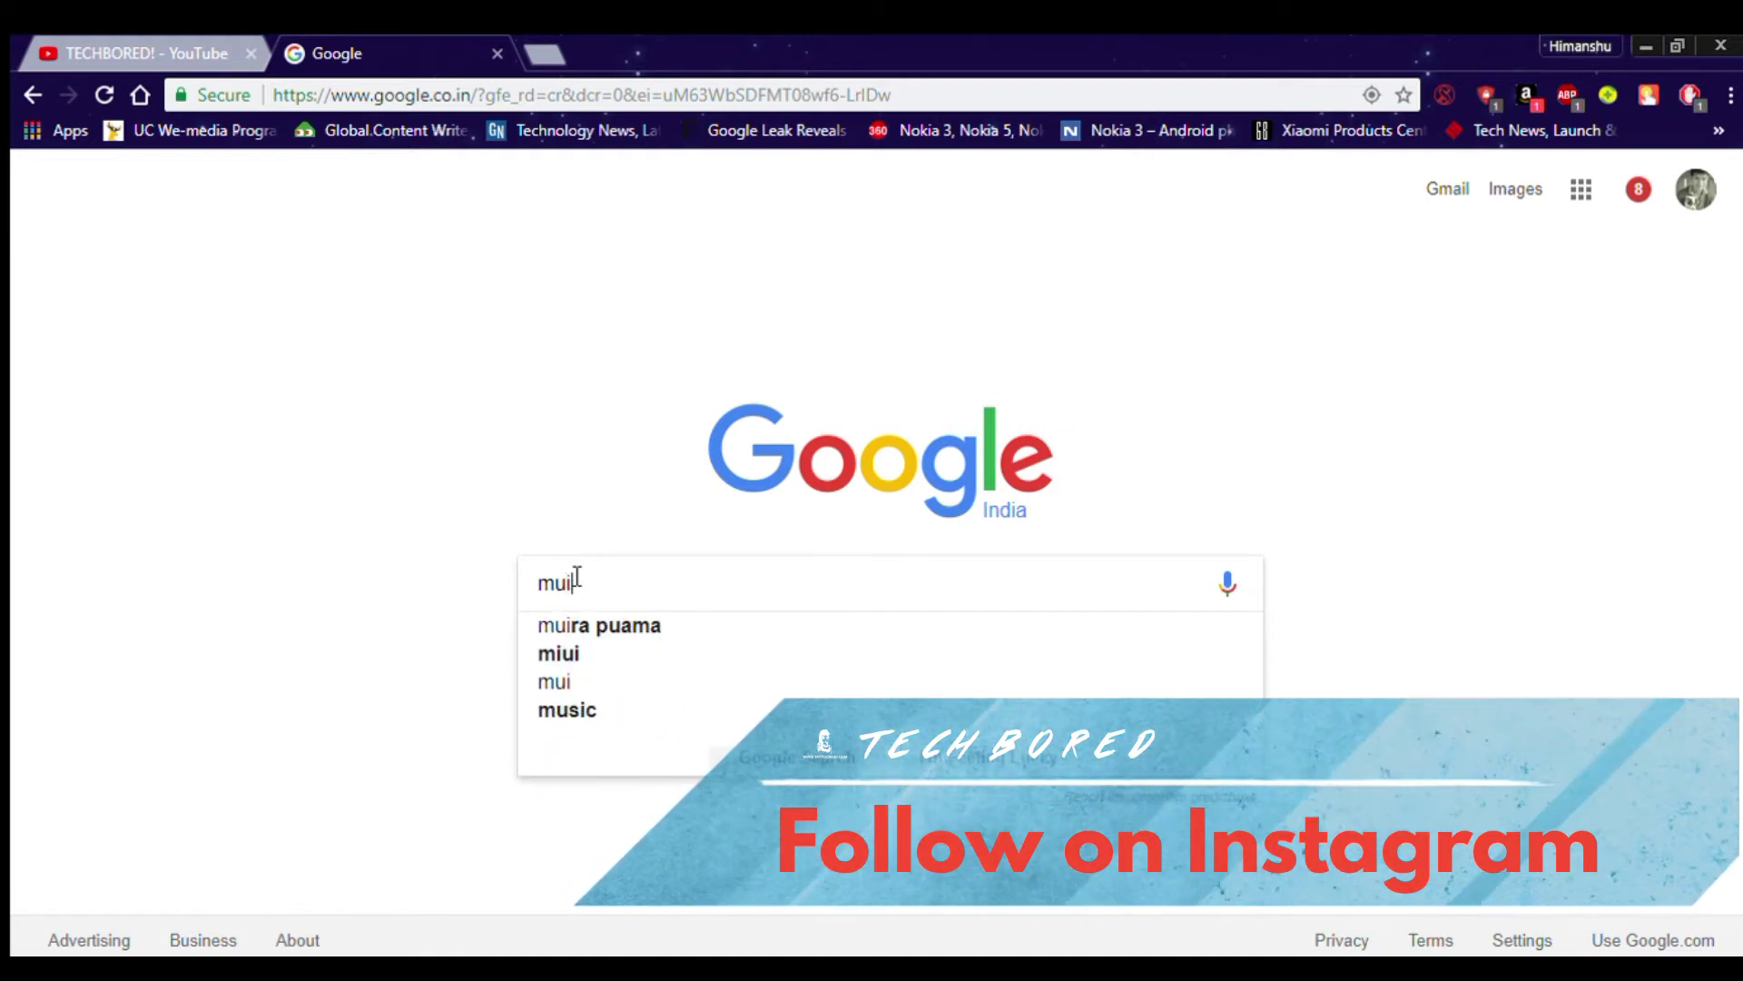
key(BackSpace)
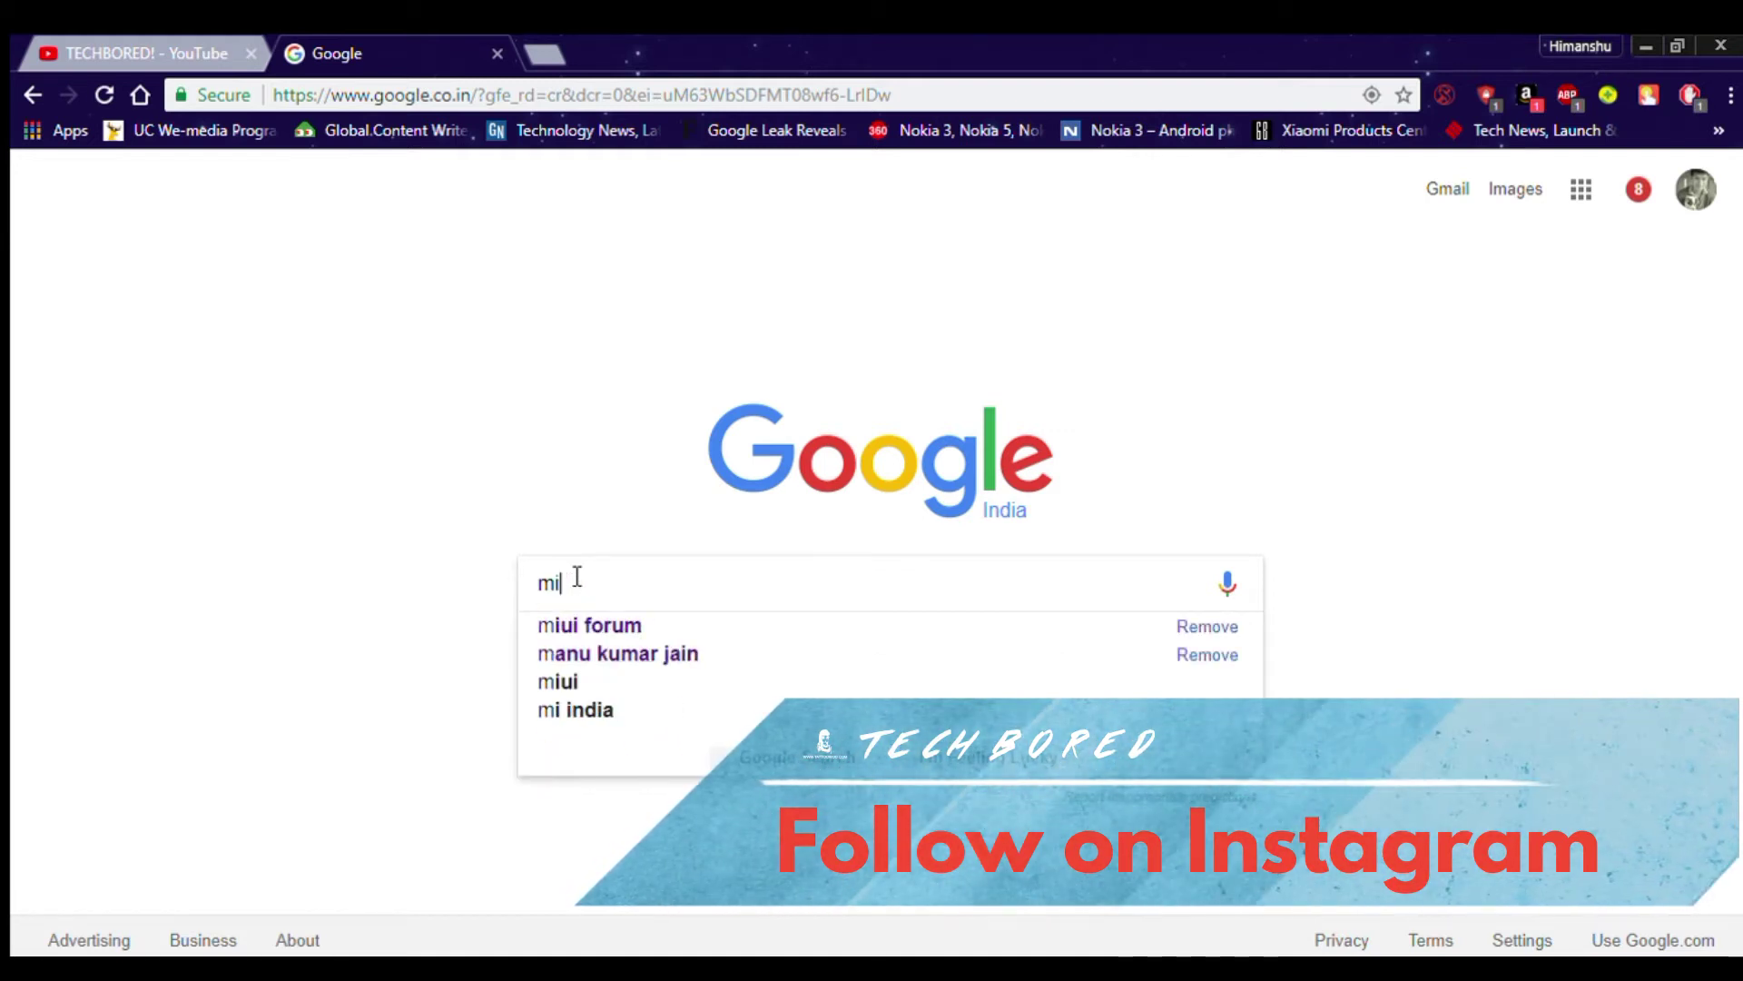
key(Down)
key(Return)
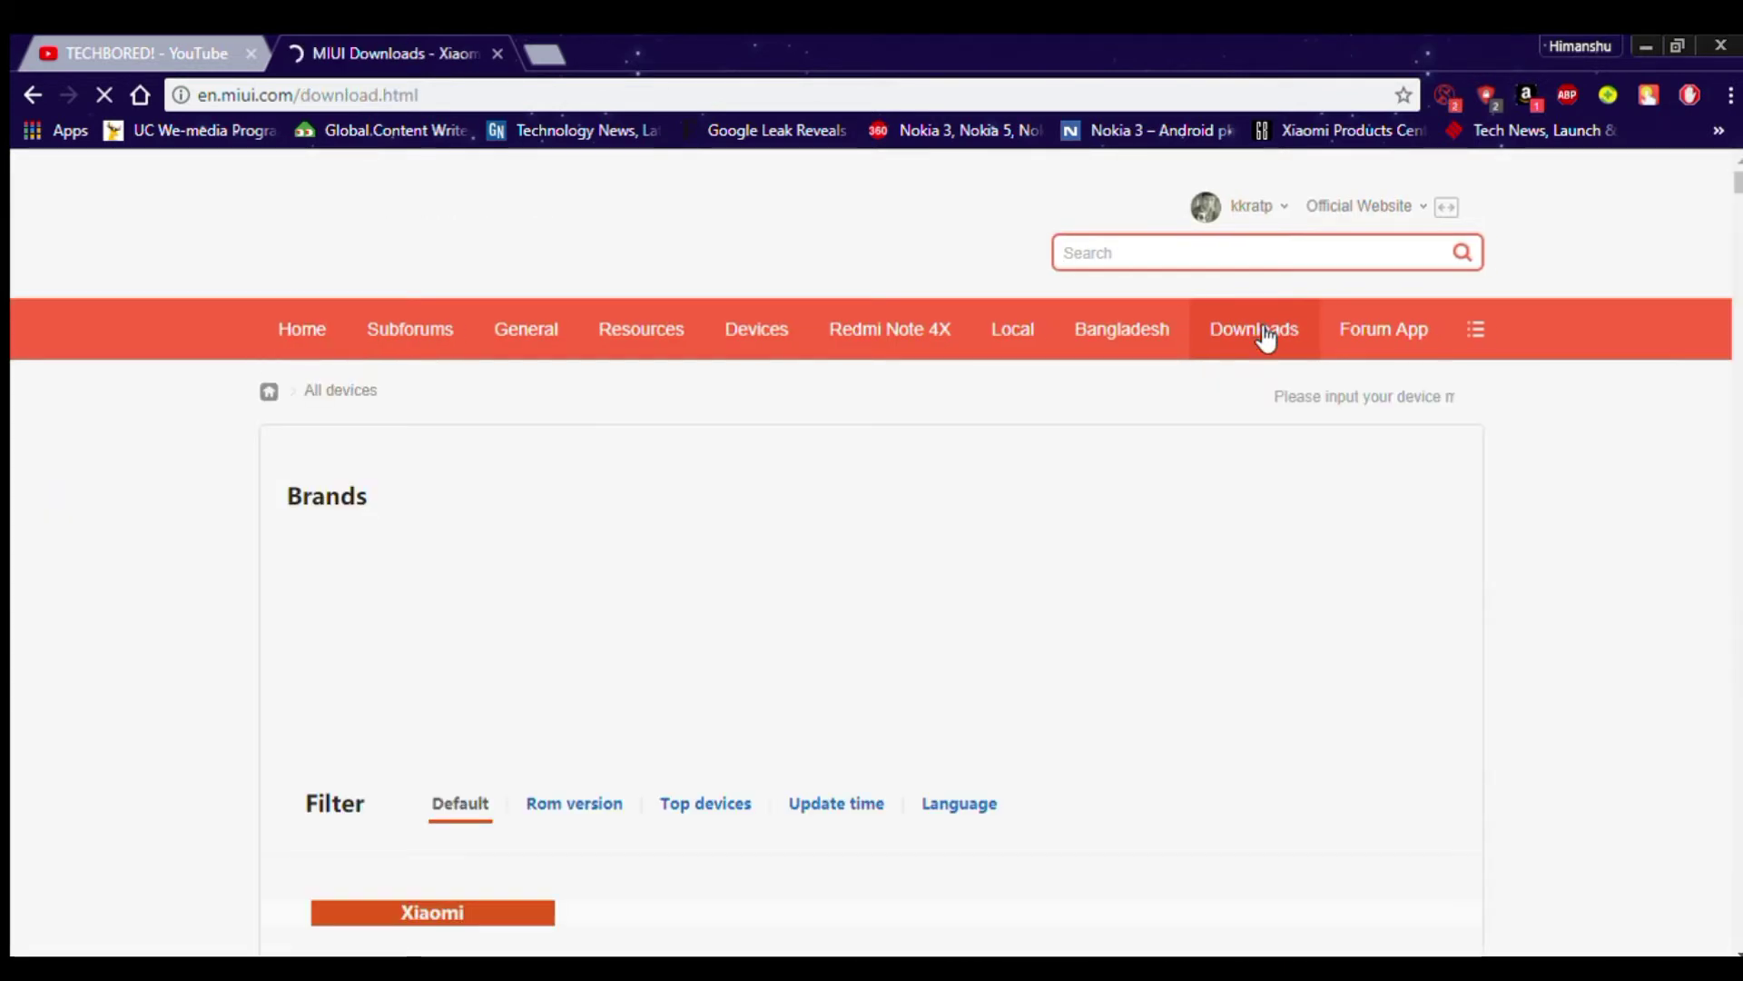
scroll(236, 682, down, 2)
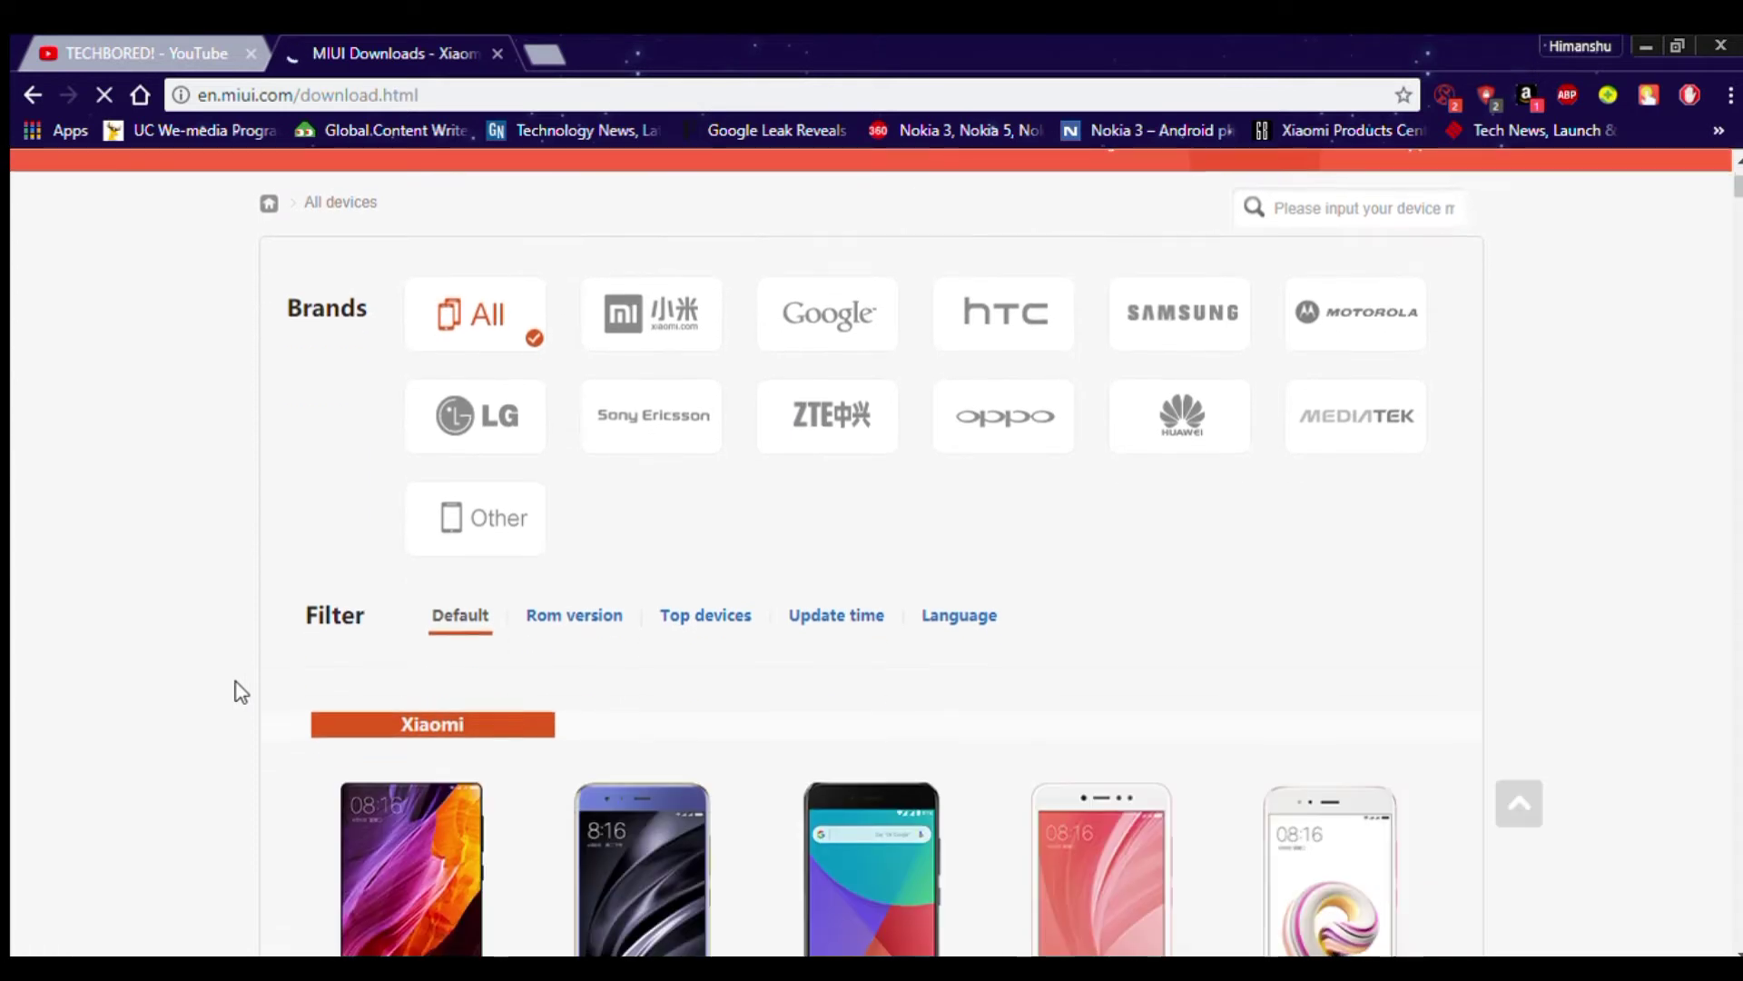
scroll(235, 682, down, 2)
scroll(236, 682, down, 2)
scroll(235, 676, down, 3)
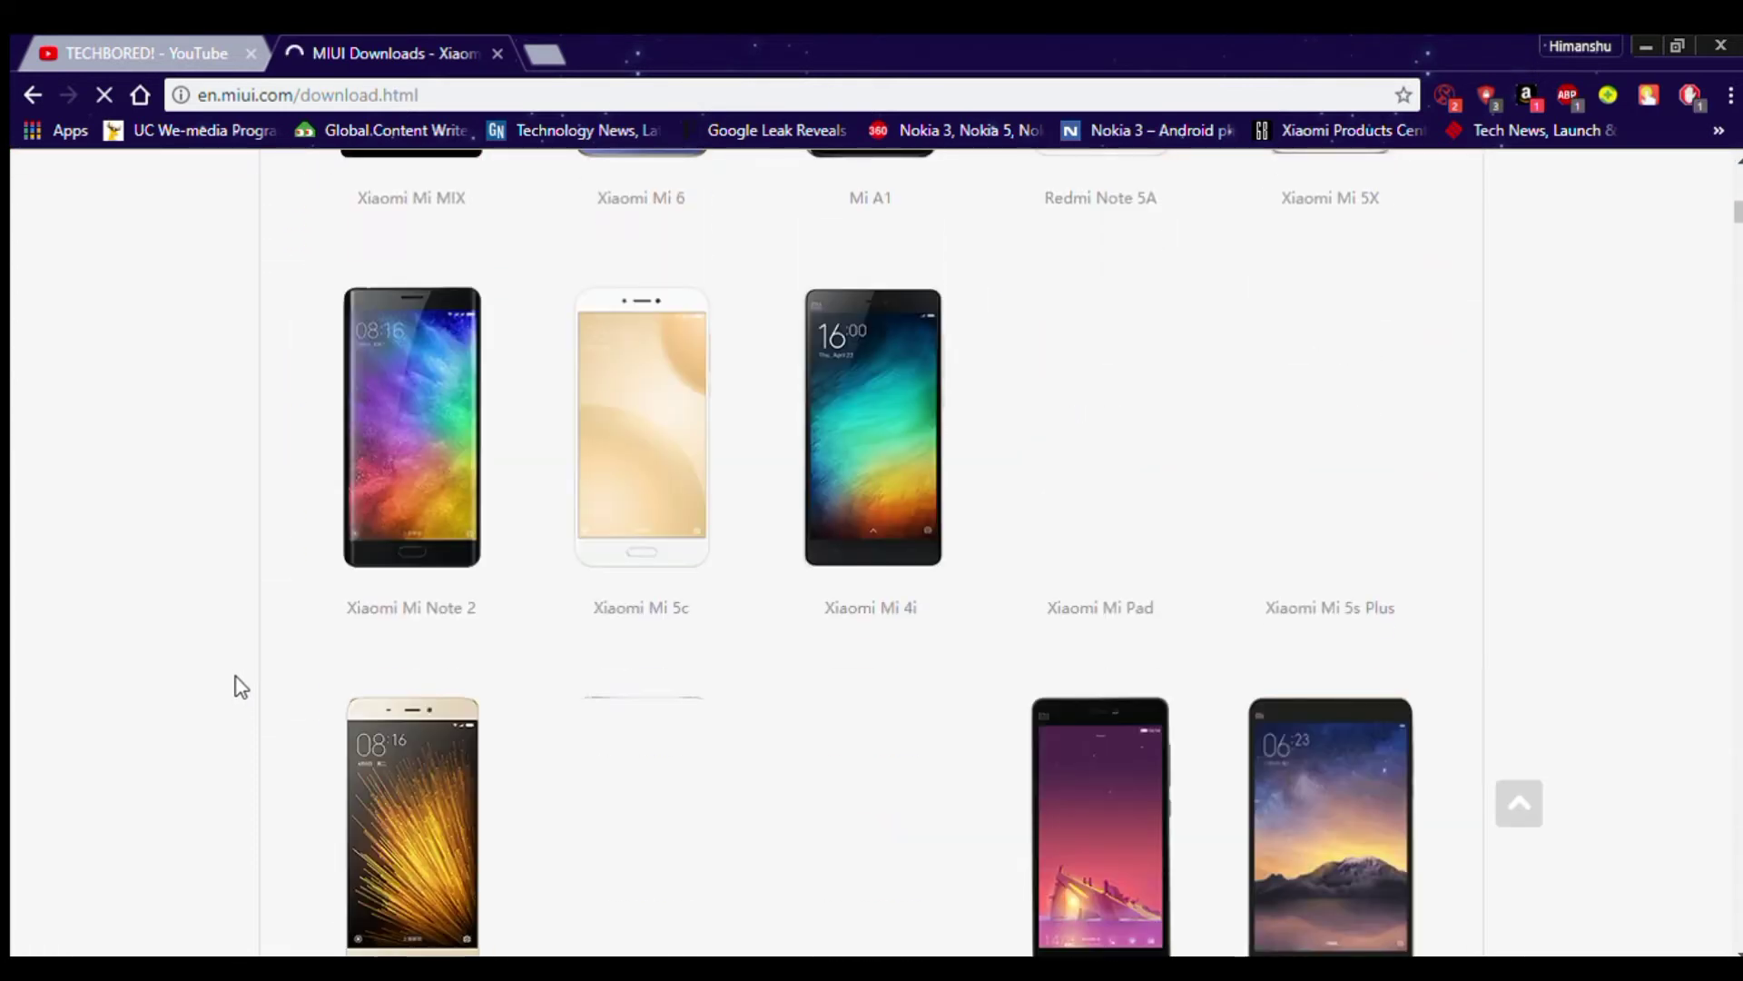
scroll(237, 676, down, 3)
scroll(237, 677, down, 2)
scroll(235, 671, down, 1)
scroll(236, 665, down, 2)
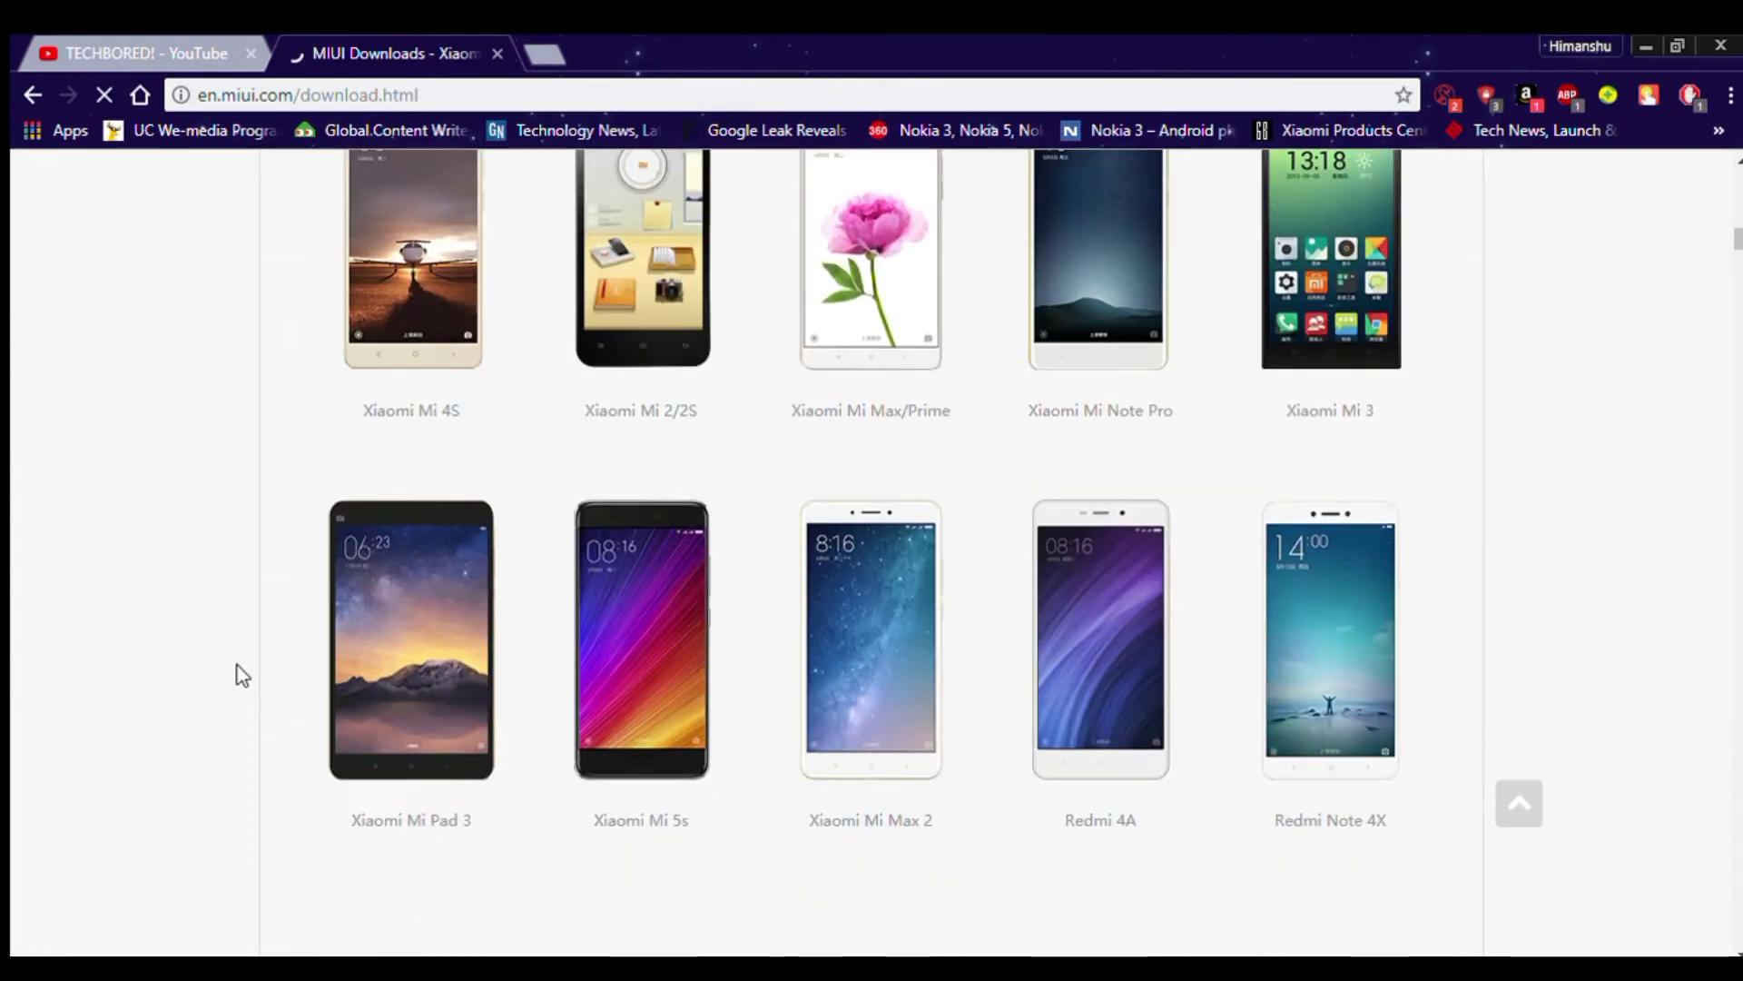
scroll(235, 675, down, 3)
scroll(236, 675, down, 2)
scroll(236, 673, down, 1)
scroll(236, 668, down, 2)
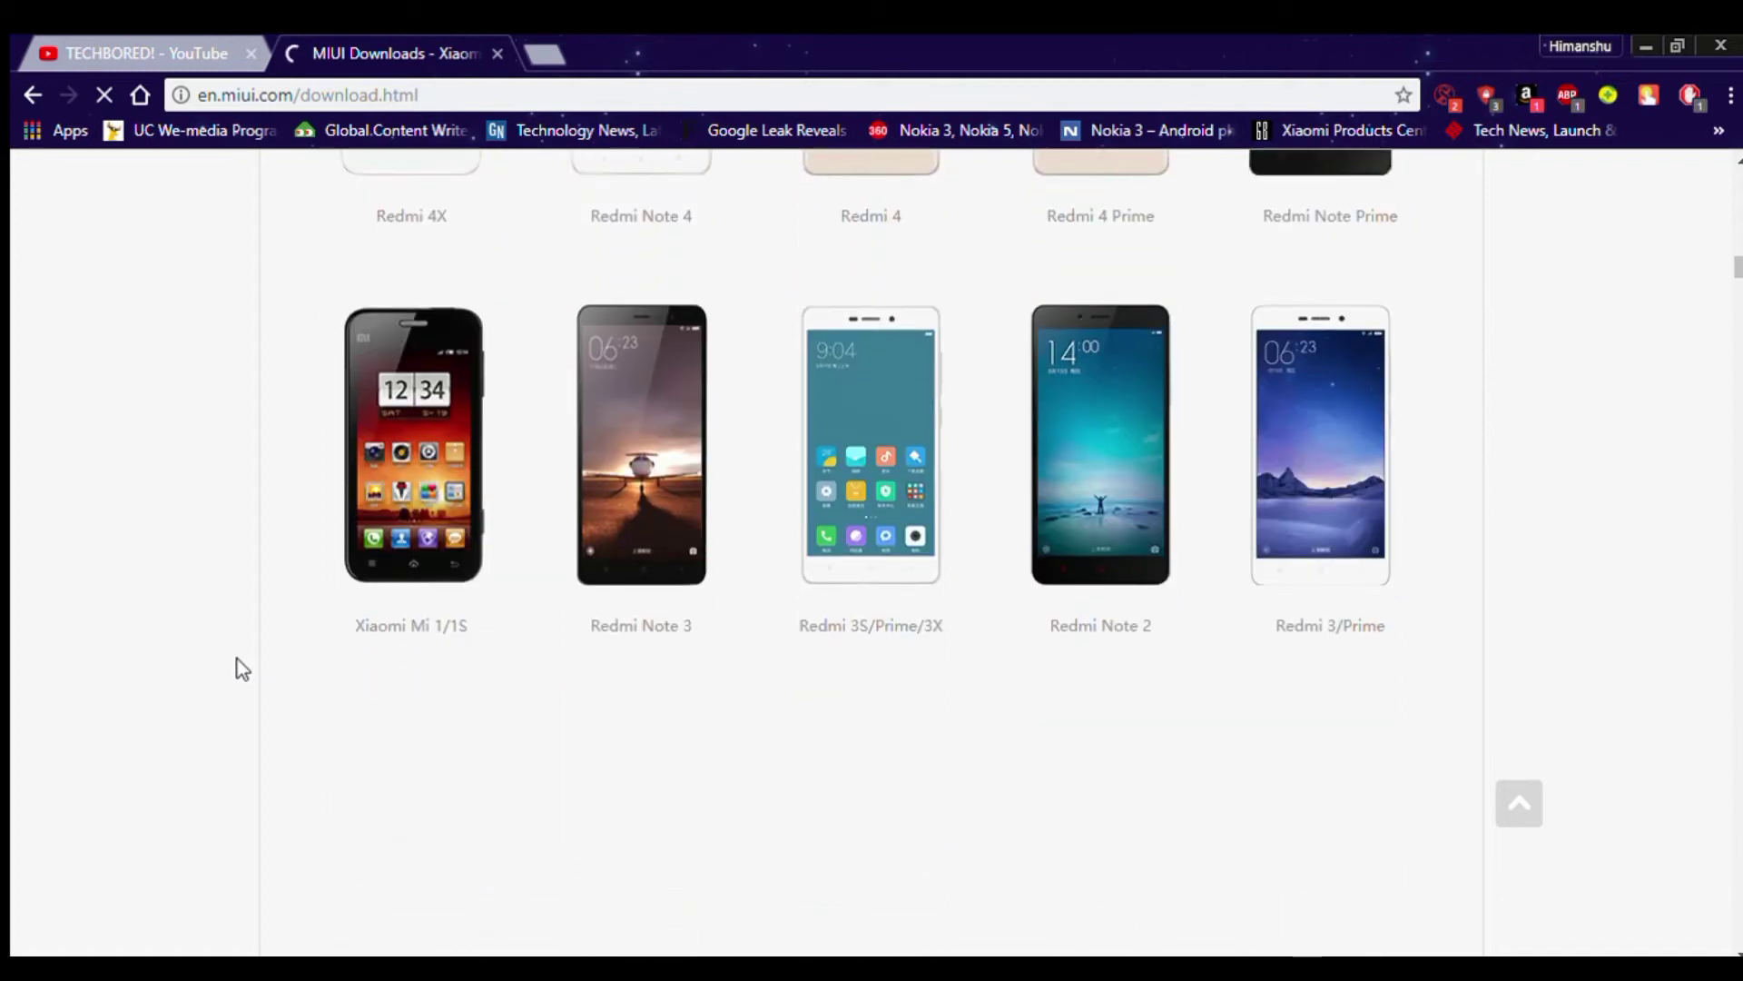
scroll(235, 667, down, 1)
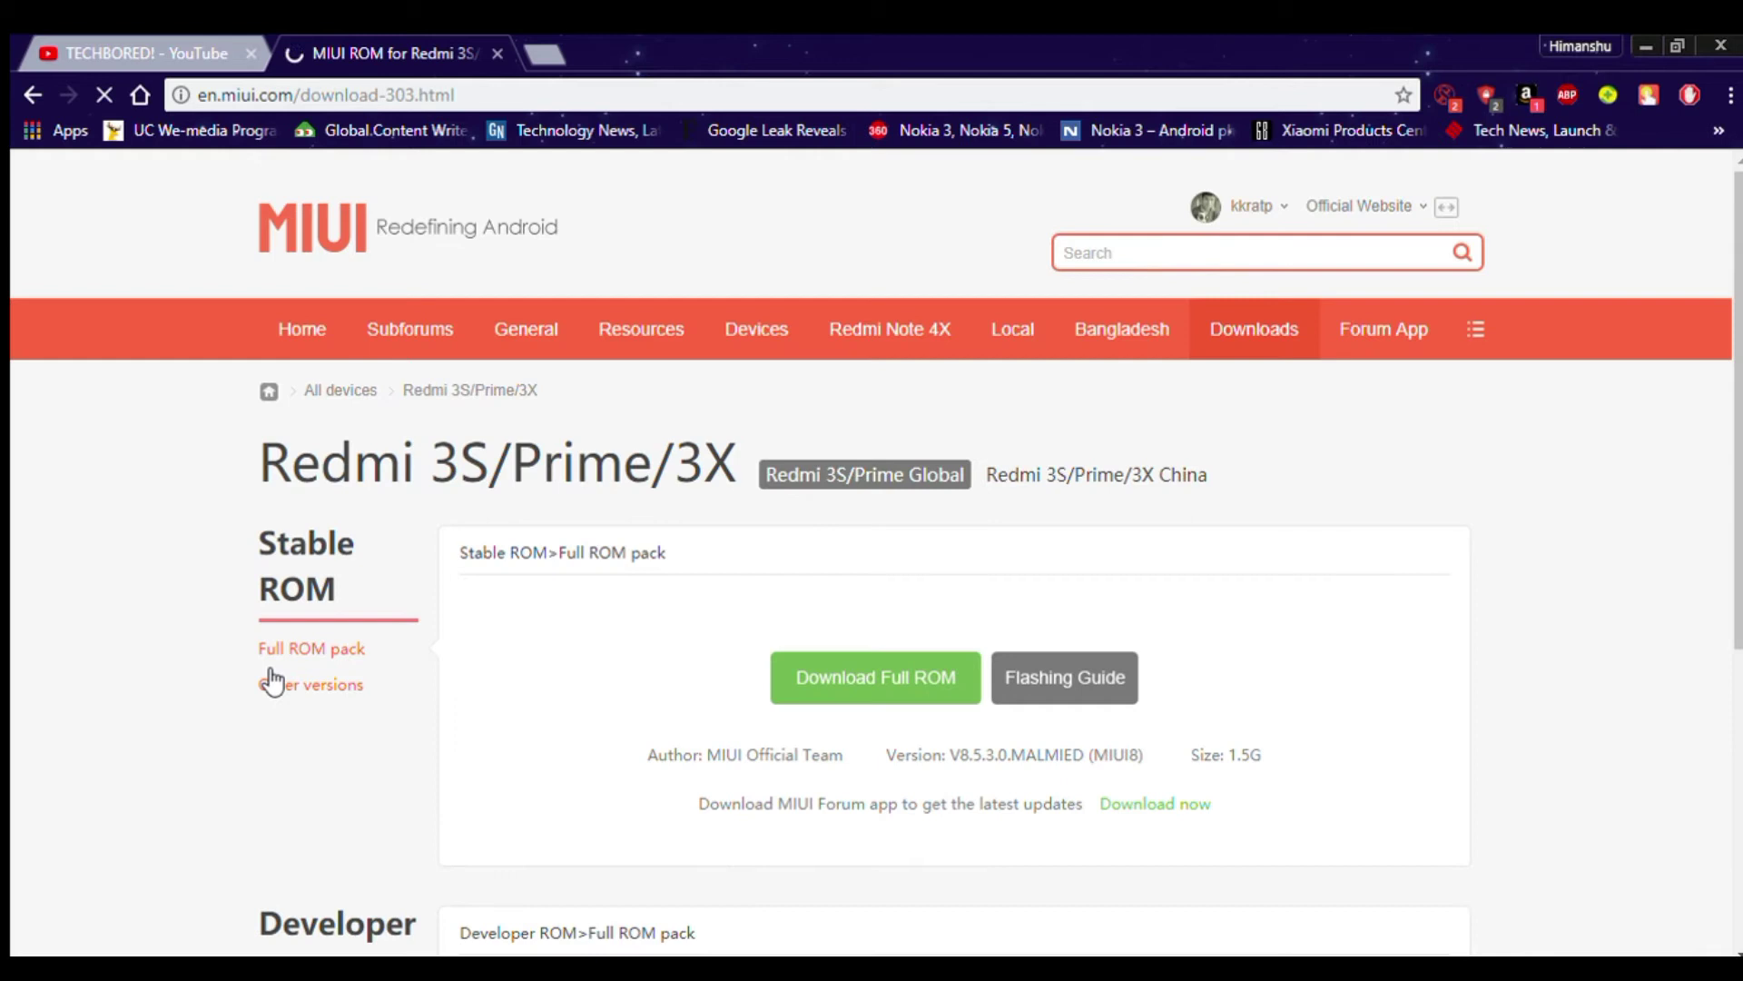
scroll(176, 703, down, 1)
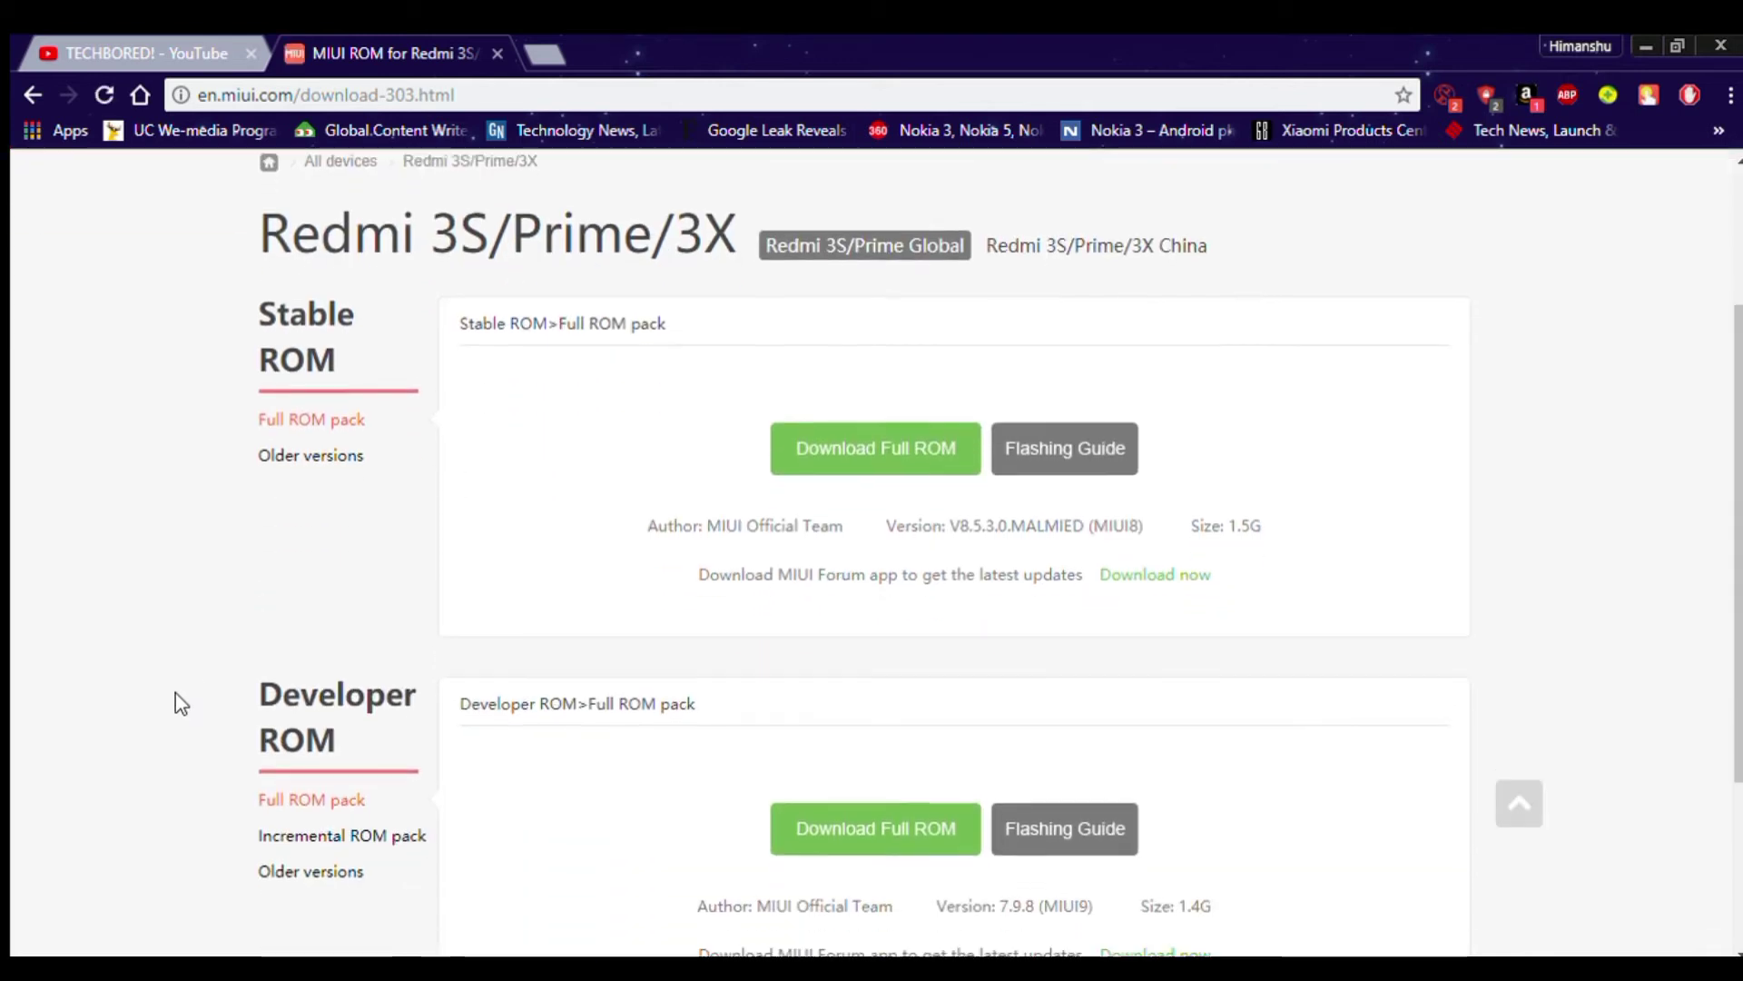
scroll(176, 704, down, 1)
scroll(176, 704, down, 1)
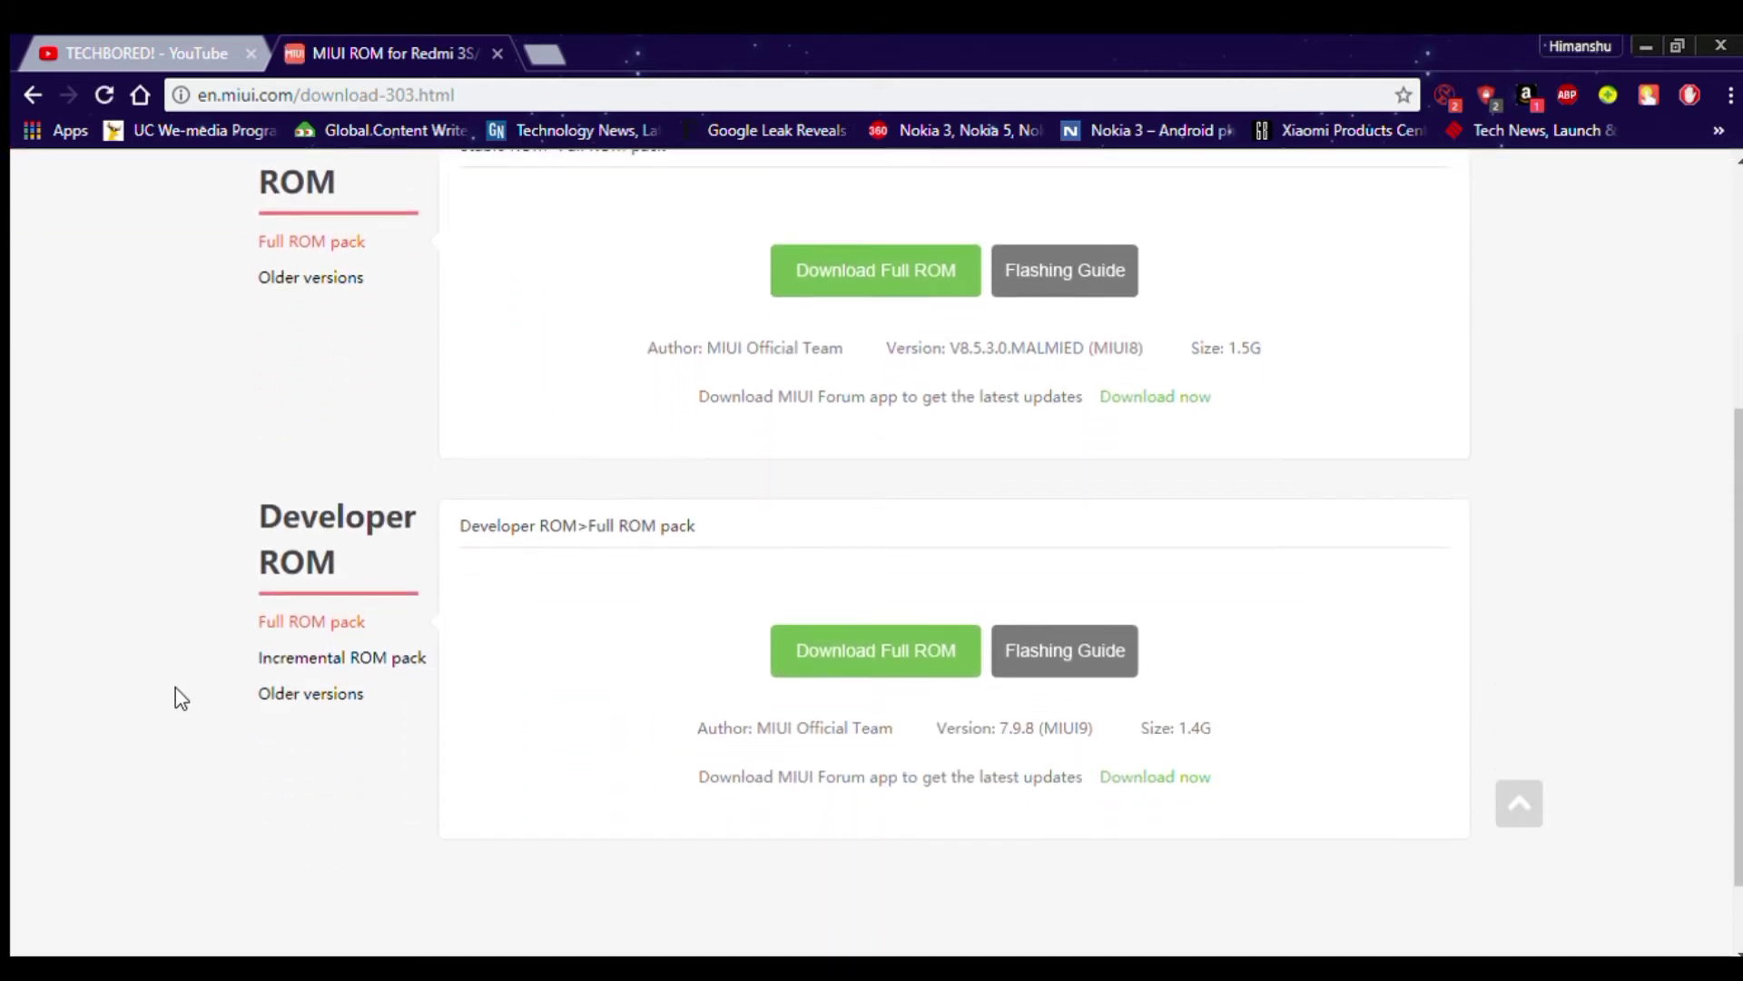
scroll(179, 697, down, 1)
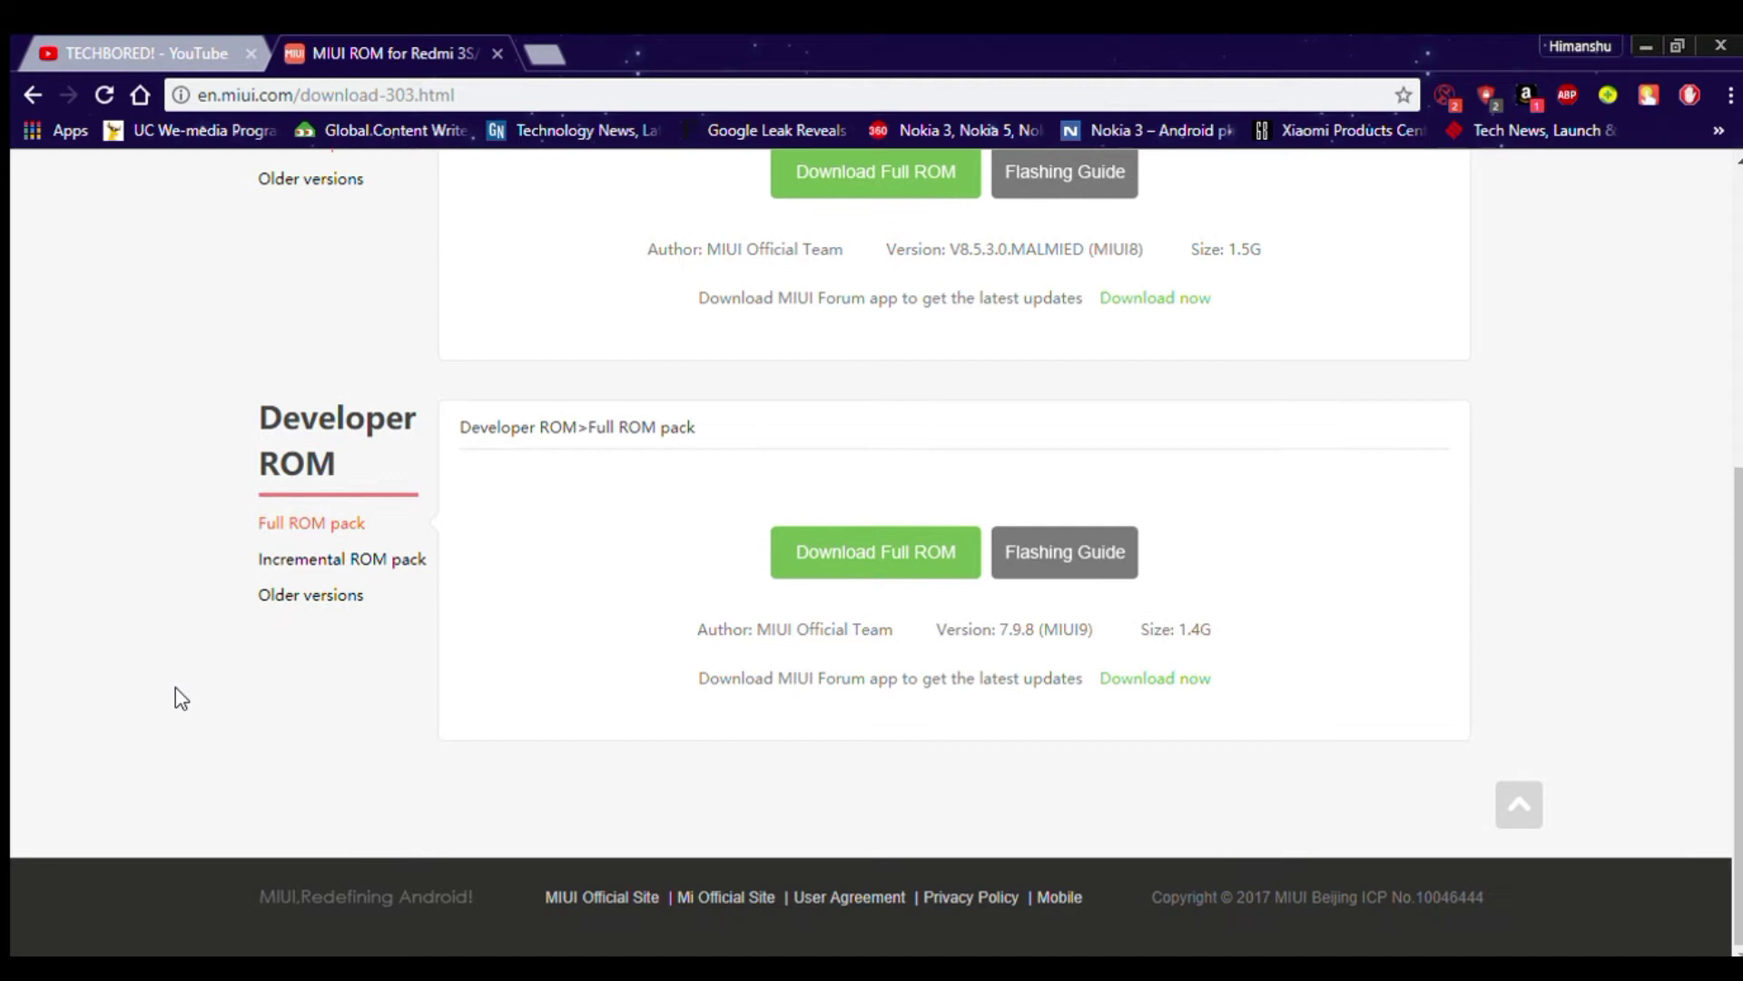